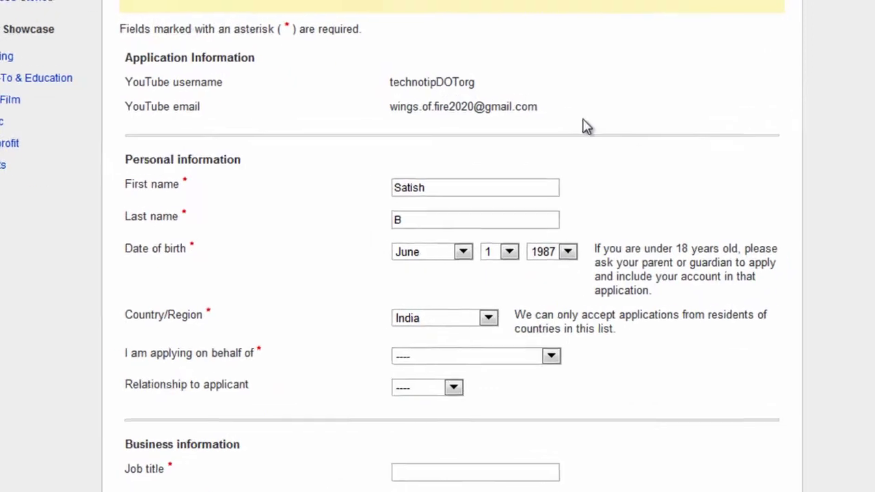
- Review the personal information section and the countries and regions from which applications are accepted
scroll(619, 113, down, 2)
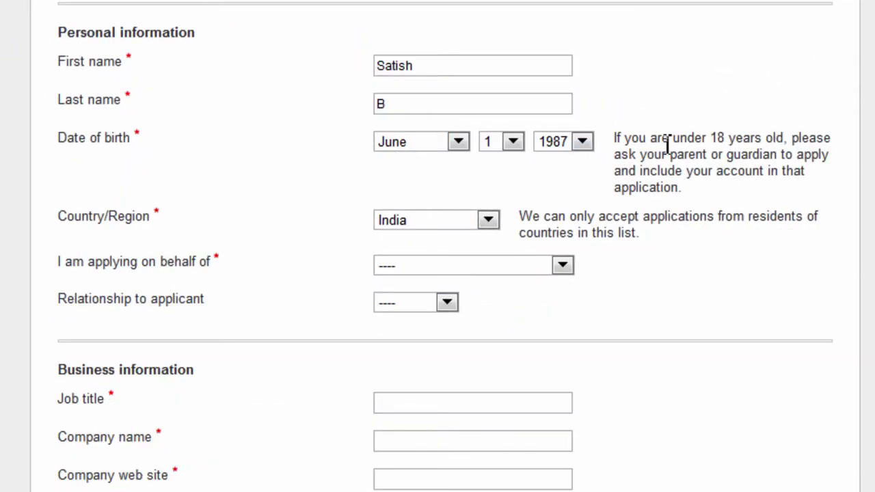
scroll(709, 191, down, 3)
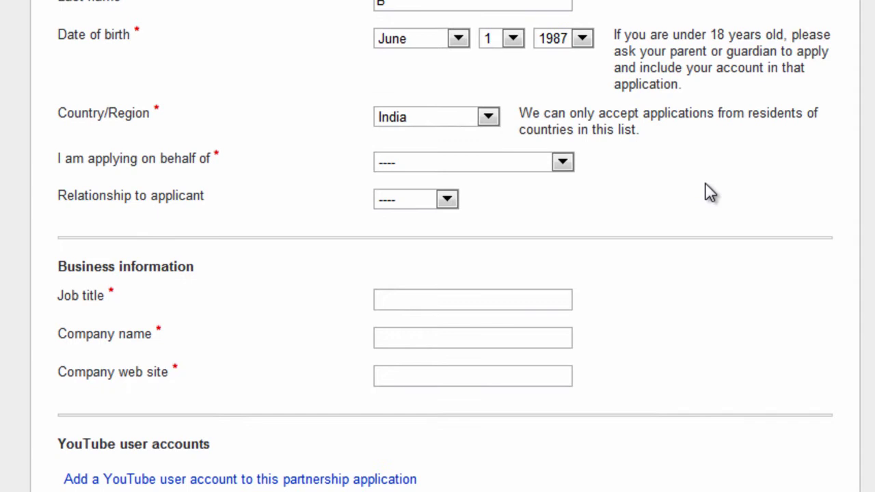
click(463, 121)
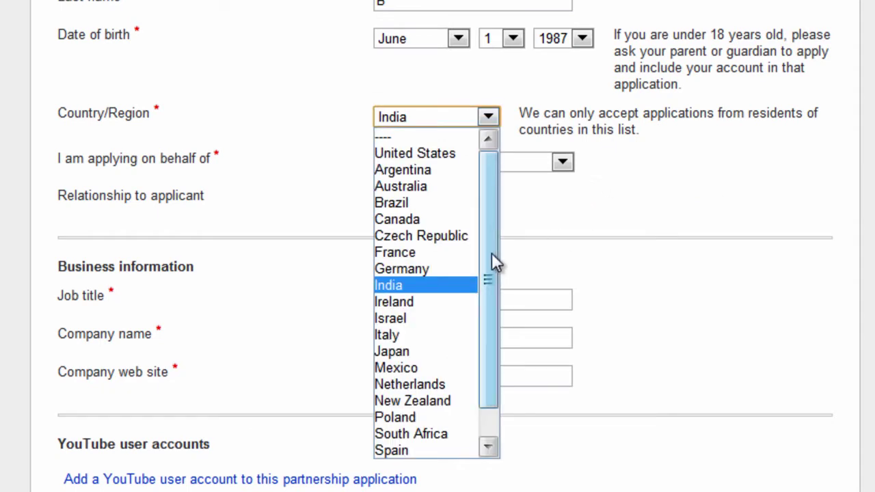
scroll(471, 346, down, 1)
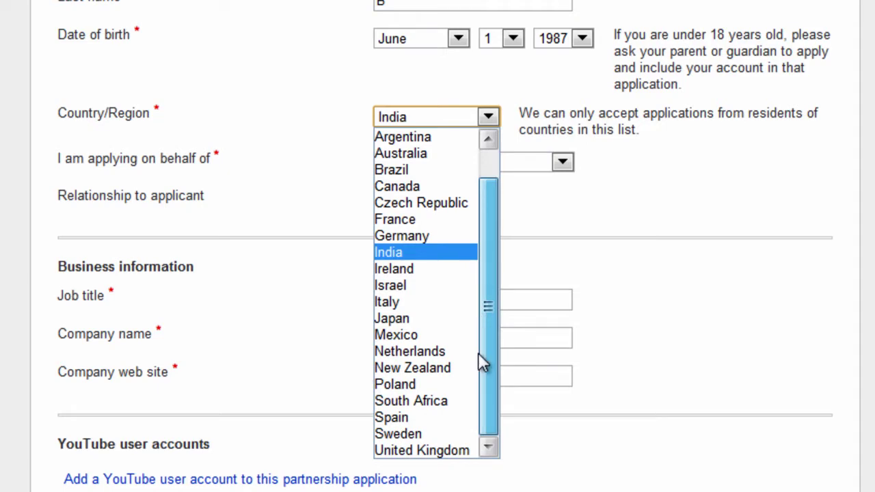
scroll(479, 355, up, 1)
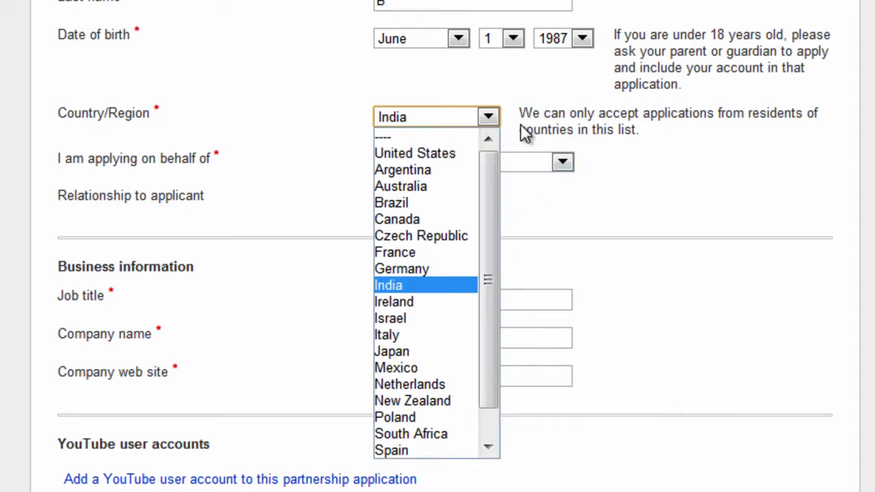
click(332, 138)
click(489, 118)
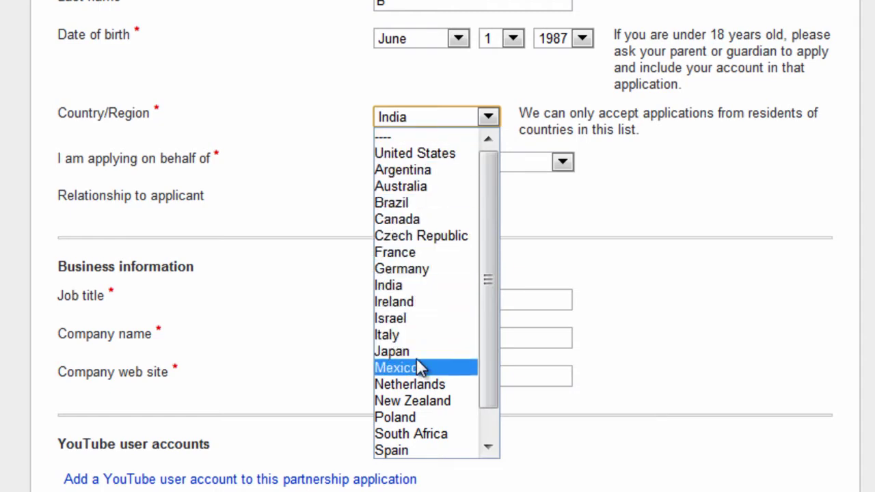
scroll(429, 379, down, 1)
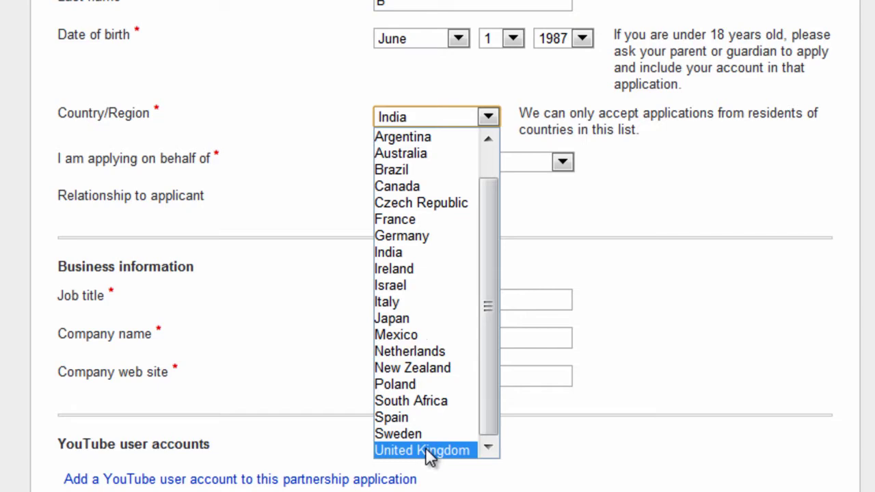
click(658, 264)
- Set the application as made on behalf of Myself and check the relationship to applicant options without choosing one
click(488, 166)
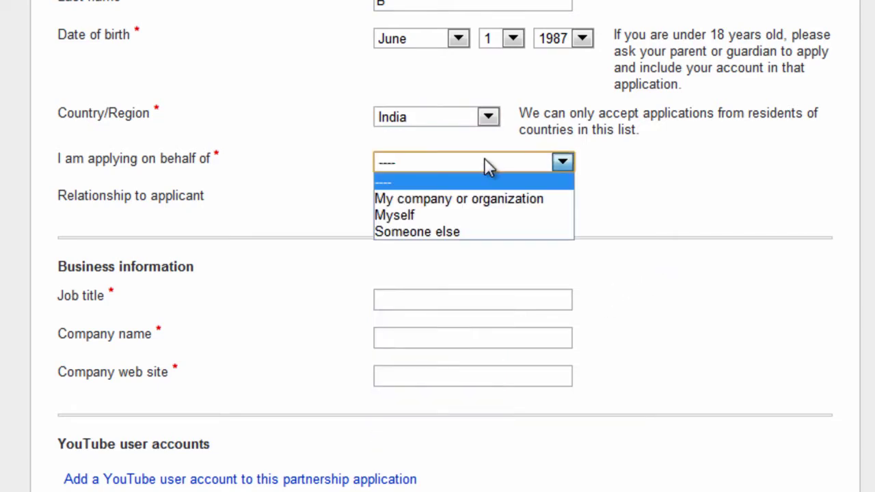
click(456, 215)
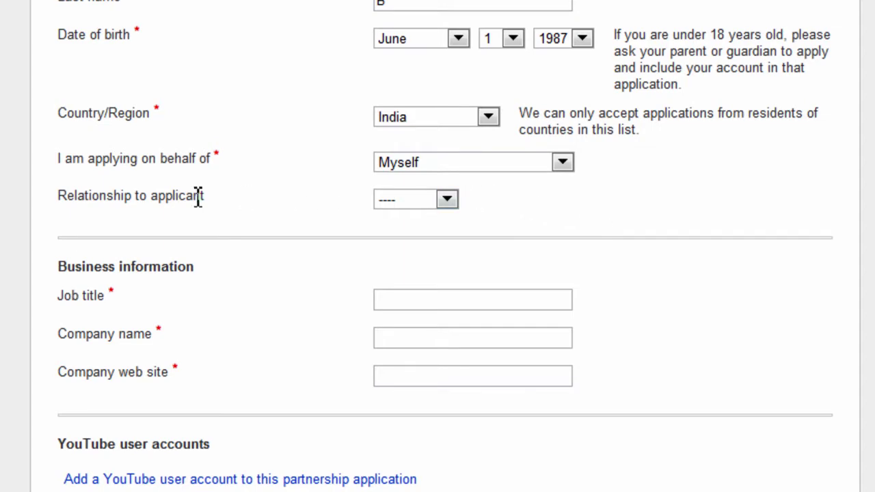
click(387, 201)
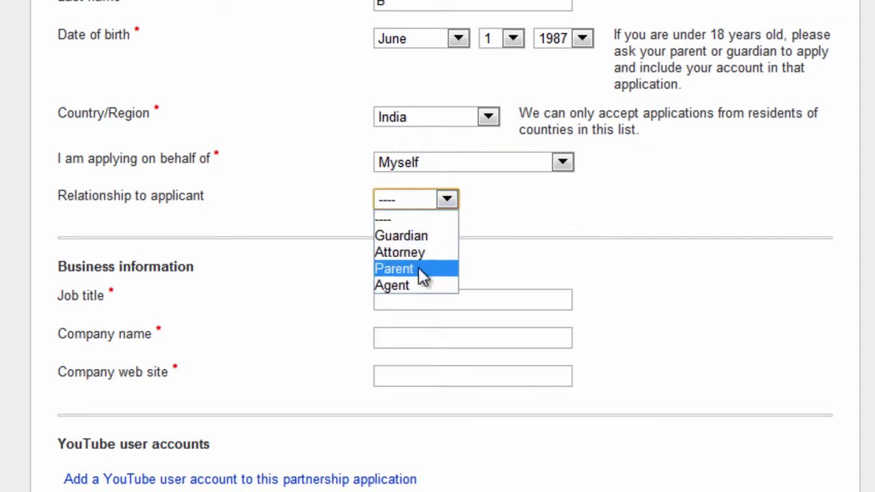
click(508, 205)
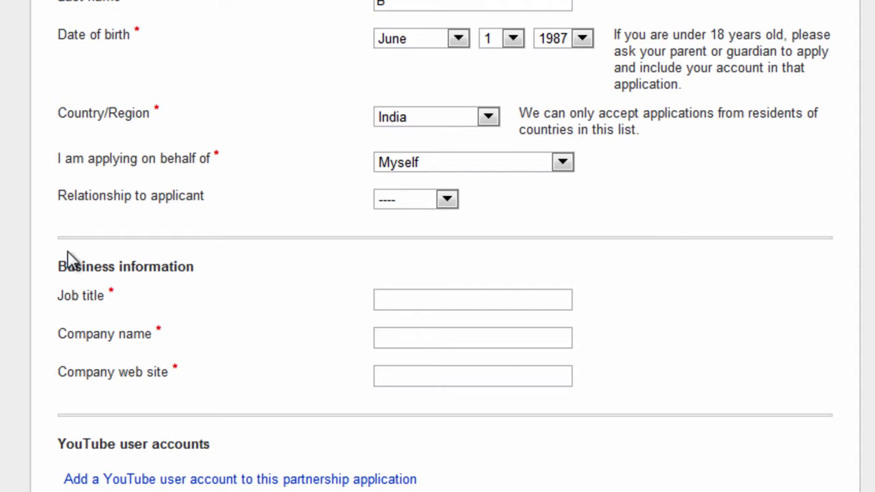
scroll(190, 325, down, 3)
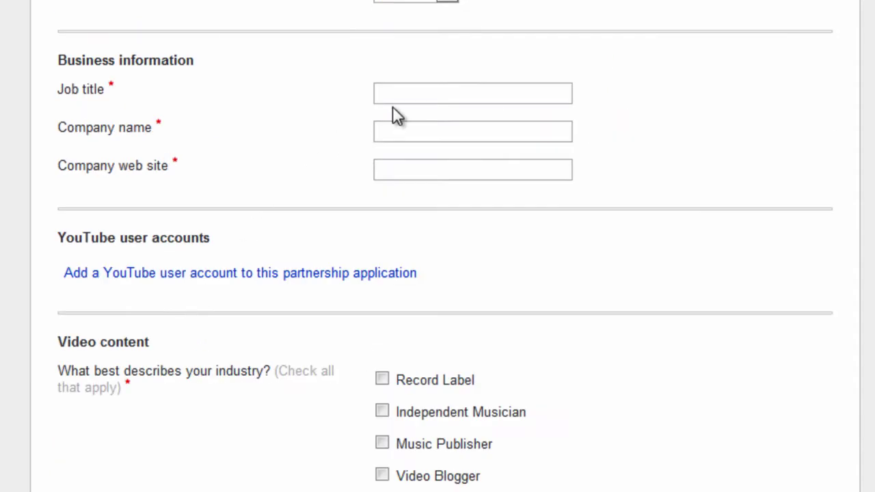
click(407, 95)
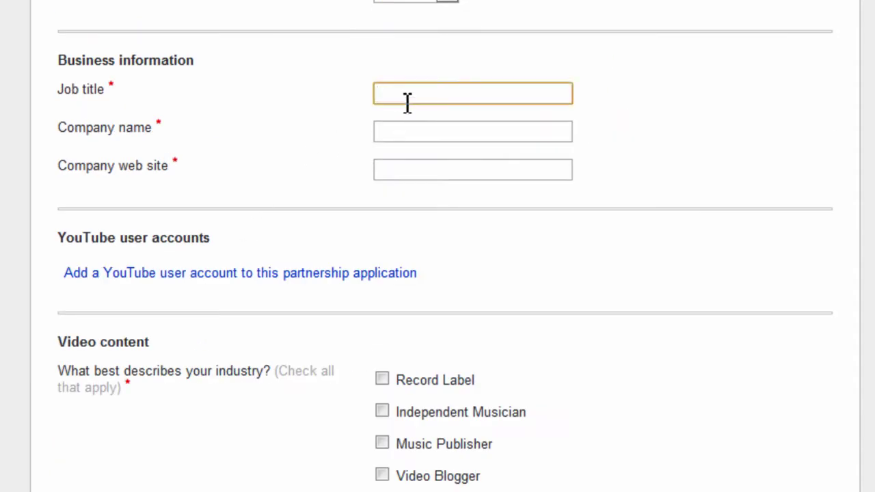
text(Self Employed)
key(Tab)
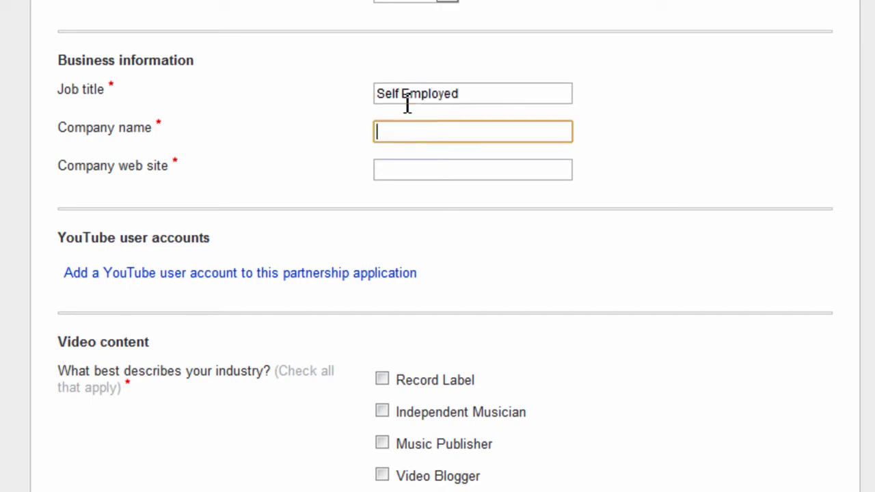
text(Technotip)
key(Tab)
text(http:)
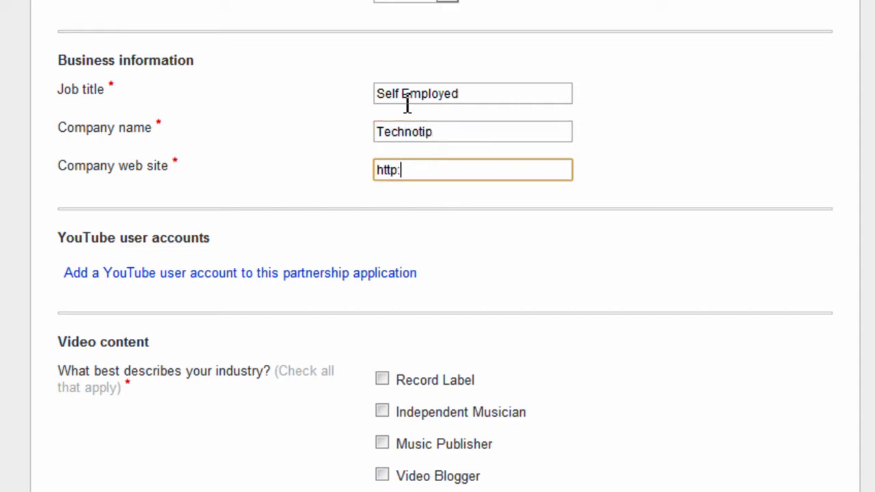
text(//technotip.org)
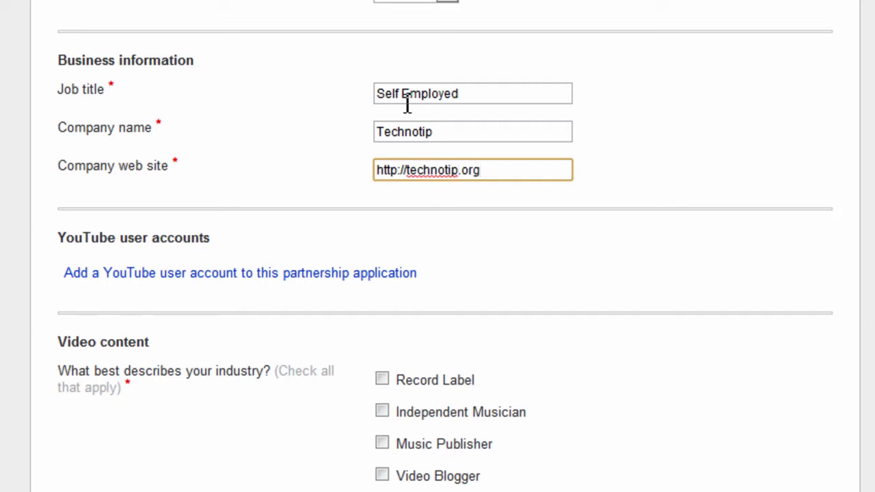
- Add a blank YouTube user account entry to the partnership application and check its username and relationship fields
click(144, 280)
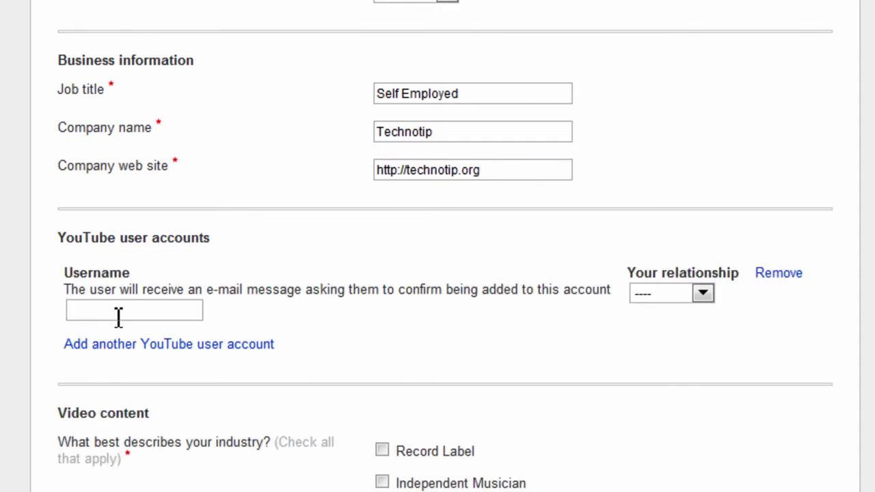
click(118, 313)
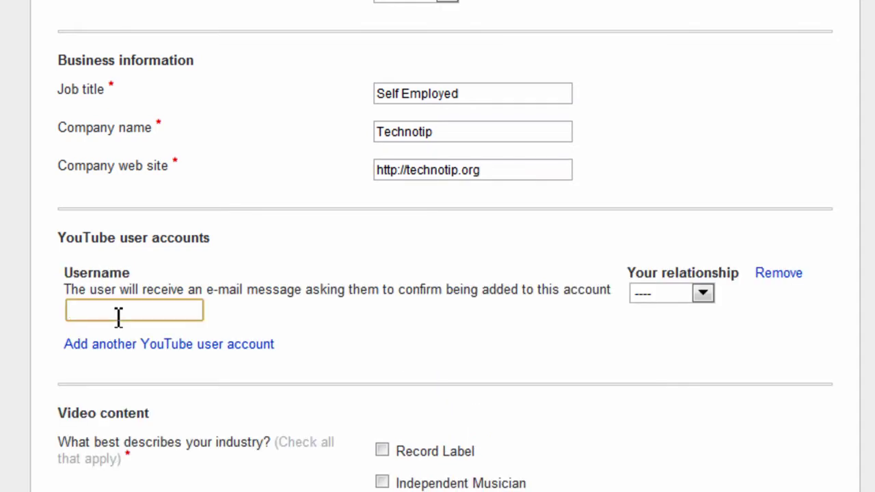
click(666, 294)
click(833, 313)
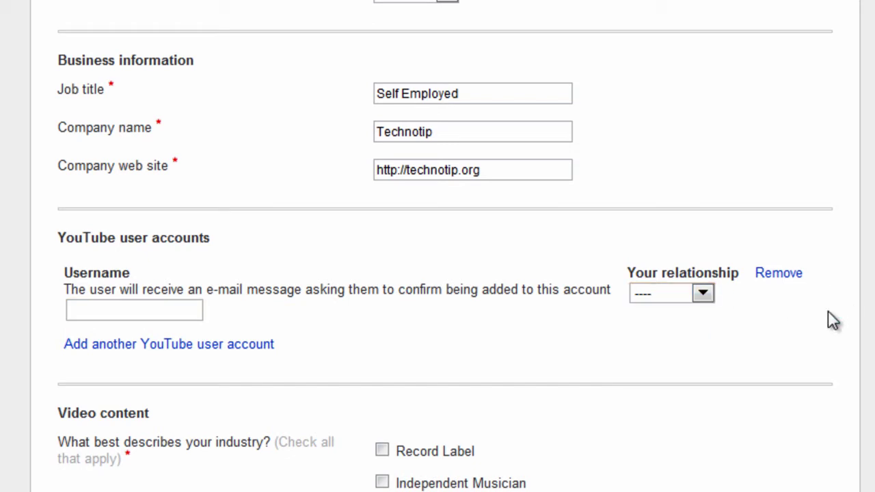
click(80, 309)
- Mark the industry as Video Blogger, Web Production and Other, describing the other one as Computer Programming Tutorials
scroll(381, 362, down, 3)
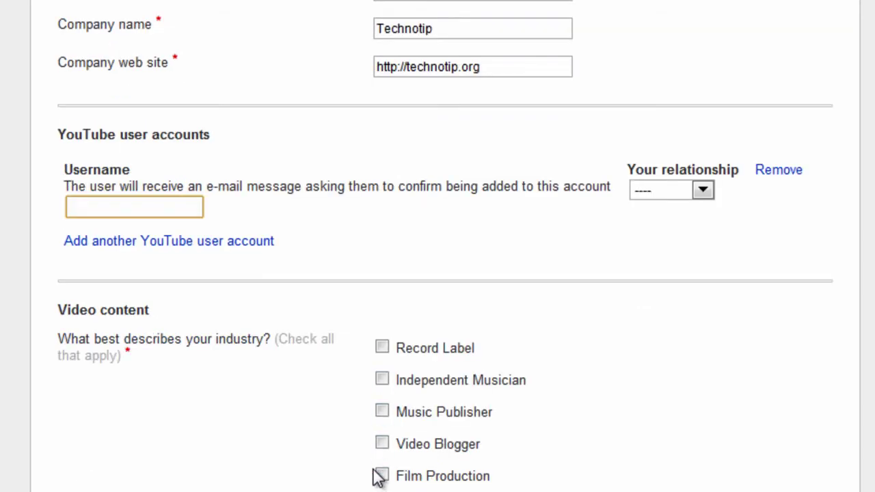
click(383, 444)
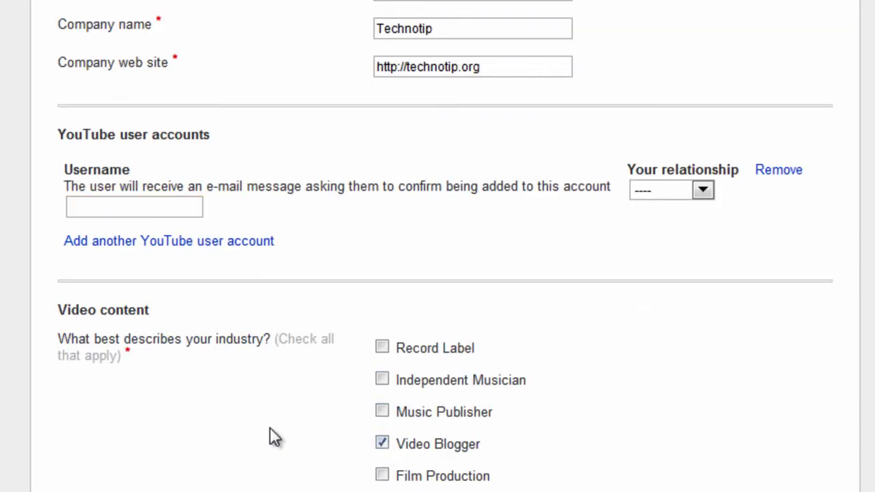
scroll(270, 436, down, 3)
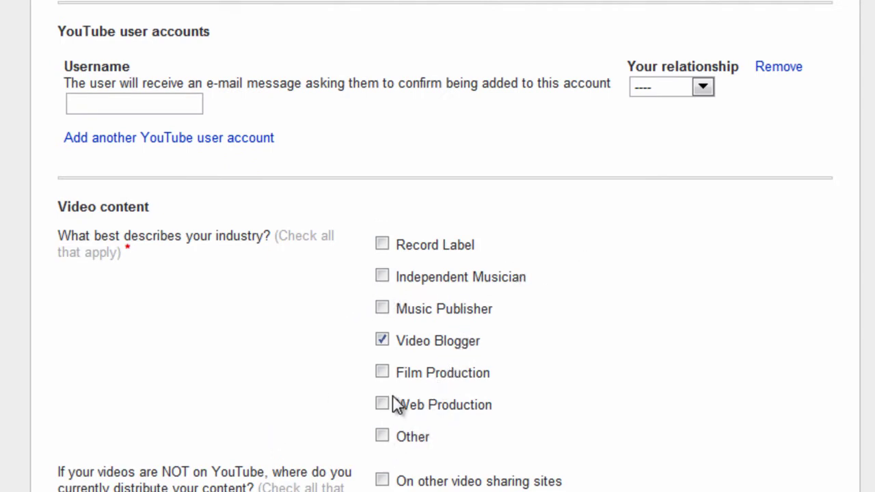
click(382, 436)
click(478, 471)
text(Computer Programming T)
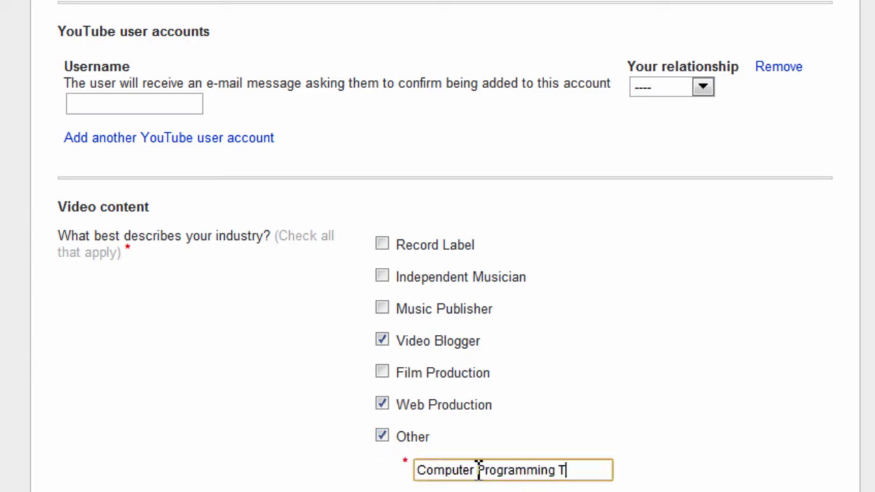
text(utorials)
- Leave the distribution channels unselected and set the number of videos created to Between 31 to 100
scroll(479, 470, down, 3)
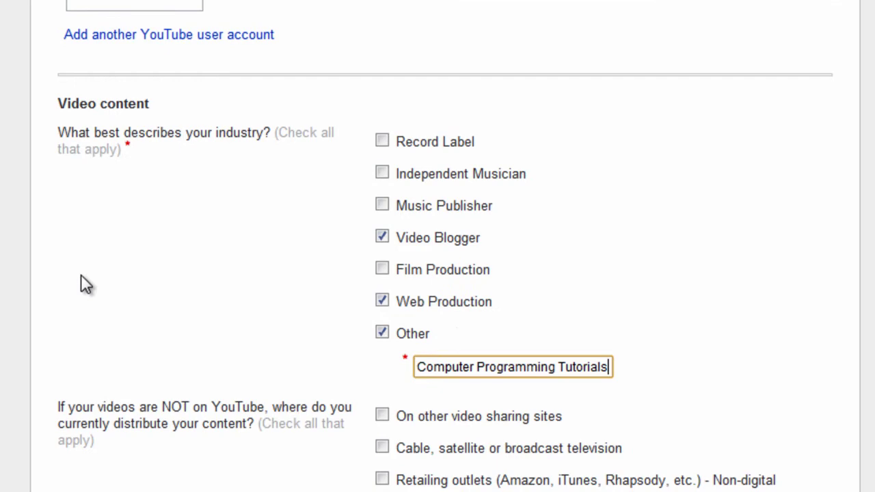
scroll(80, 277, down, 3)
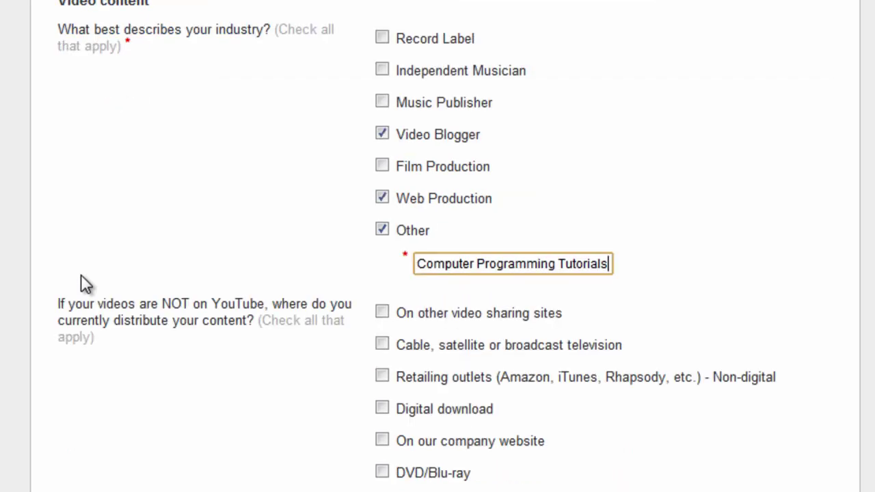
scroll(81, 279, down, 3)
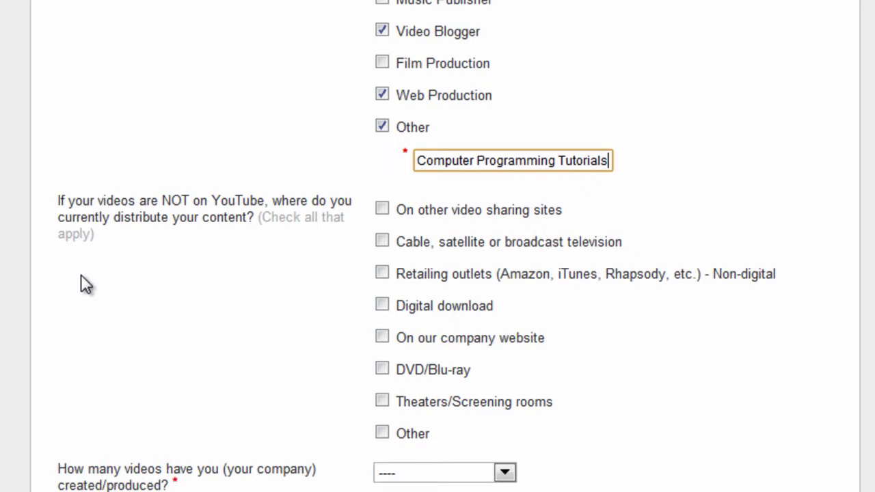
scroll(81, 279, down, 9)
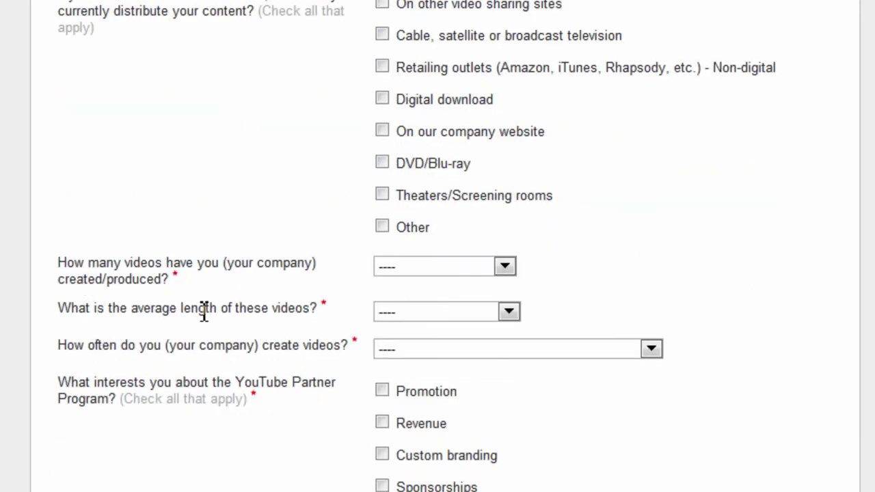
click(445, 268)
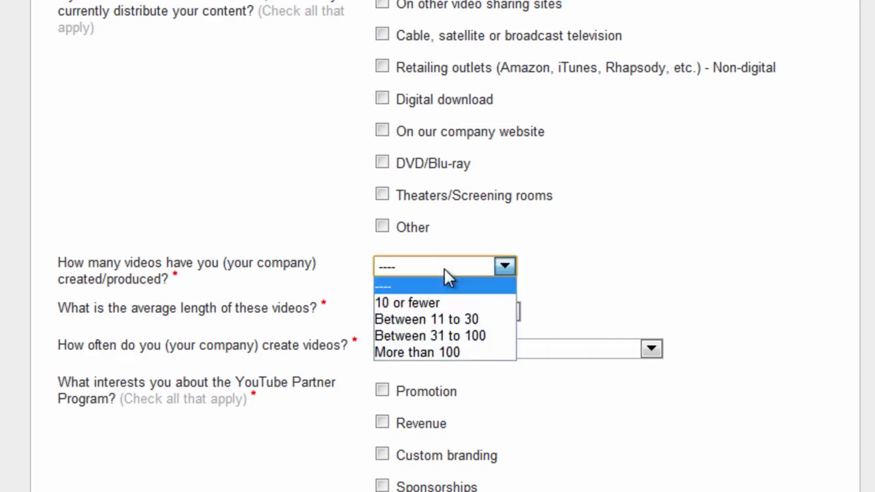
click(429, 335)
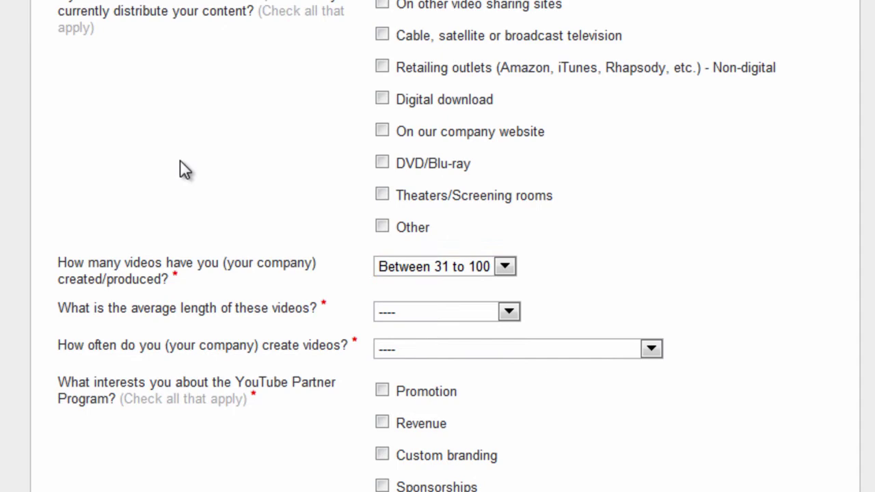
- Set the average video length to 10-30 minutes and the video creation frequency to More than once a week
click(500, 322)
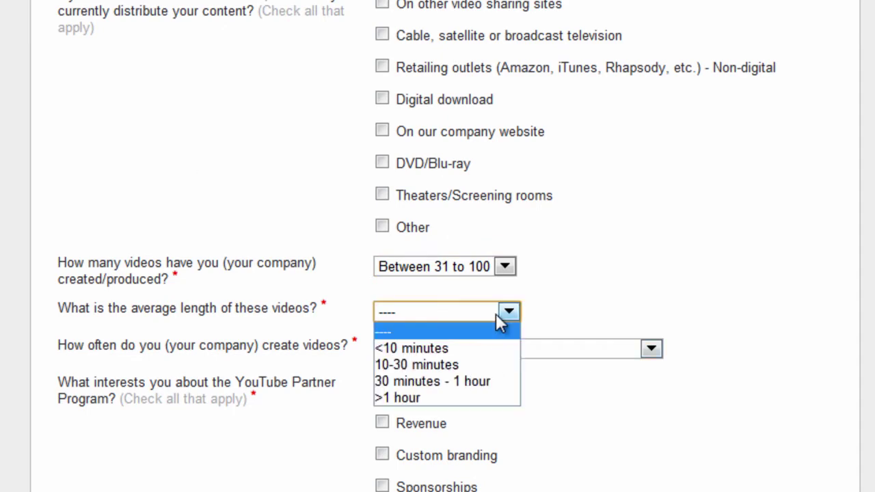
click(464, 363)
scroll(185, 175, down, 3)
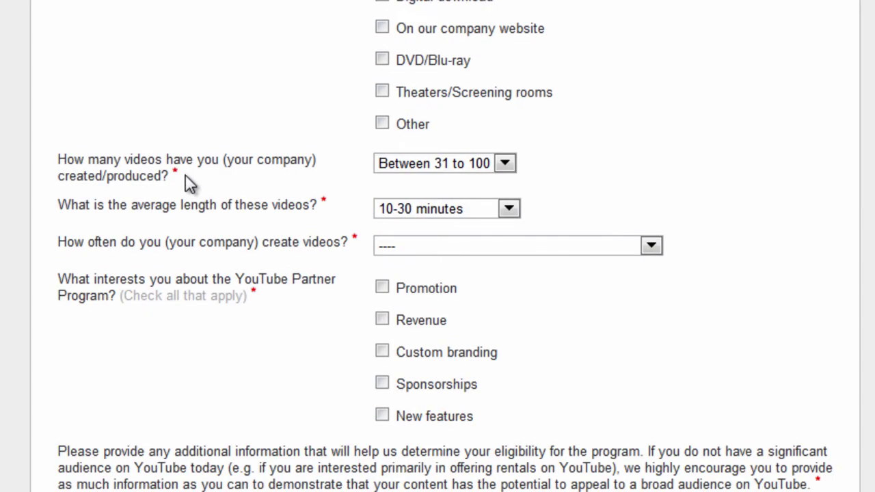
scroll(190, 184, down, 3)
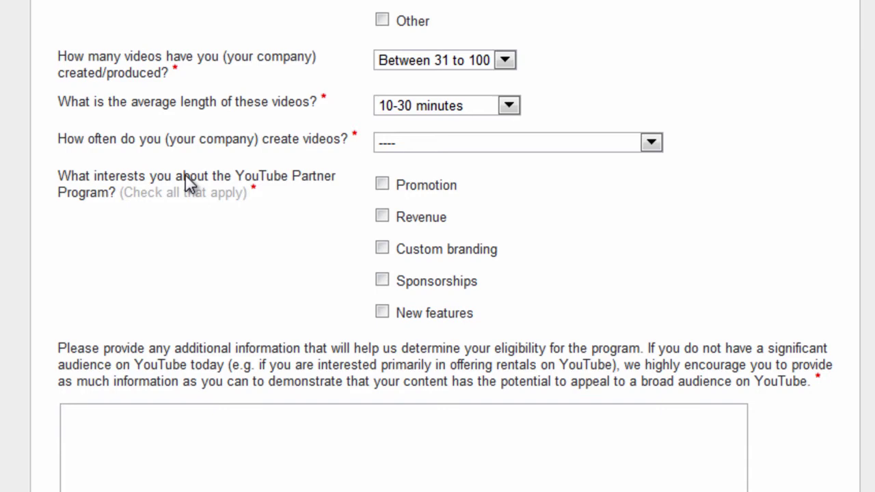
click(387, 145)
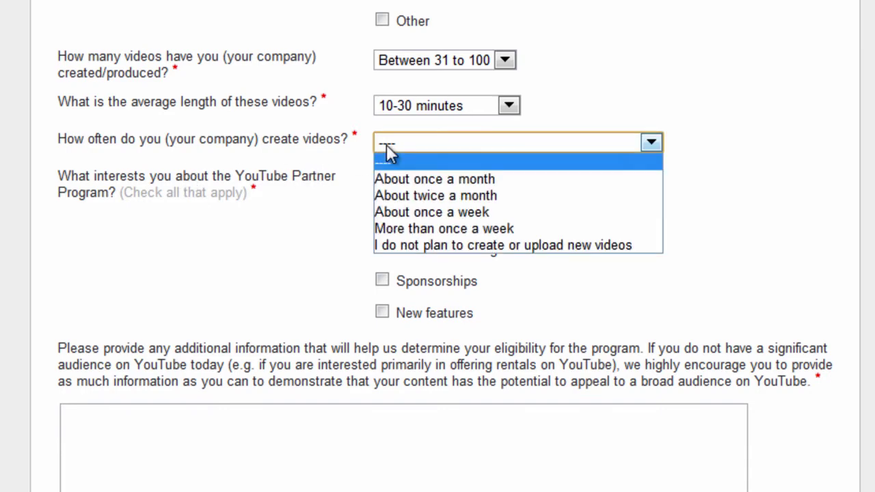
click(506, 227)
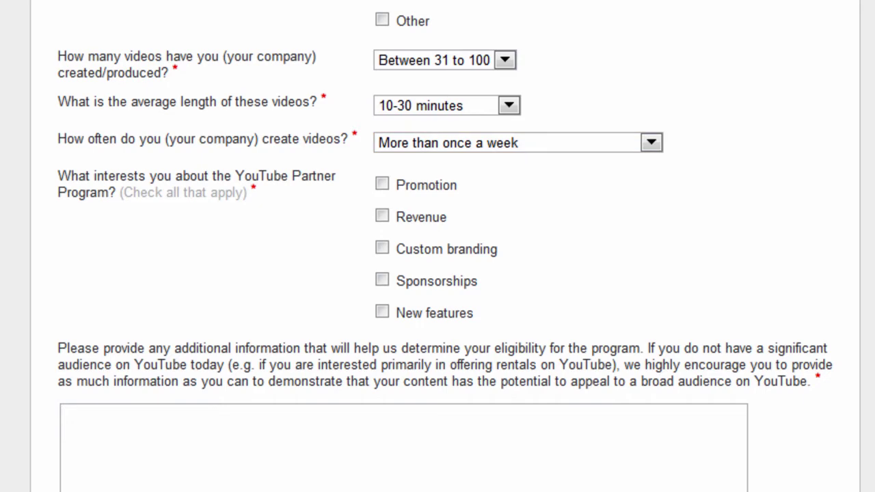
scroll(438, 246, down, 3)
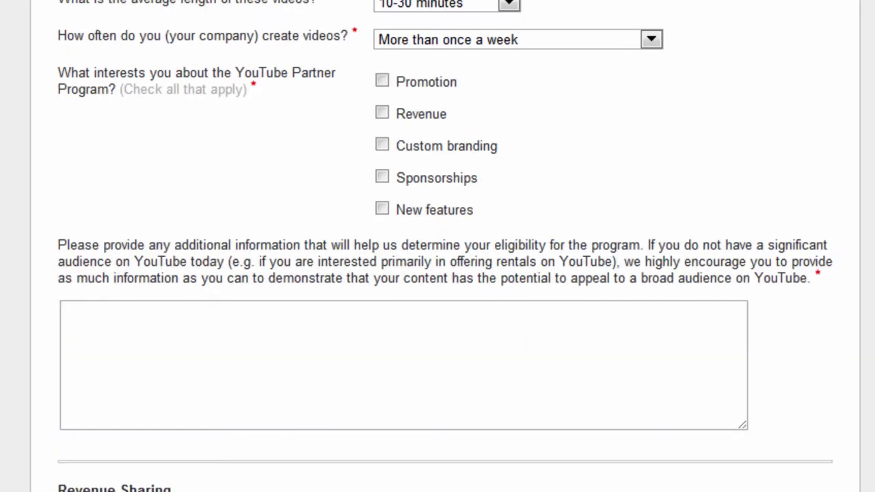
- Select Promotion, Revenue, Custom branding, Sponsorships and New features as the interests in the YouTube Partner Program
click(382, 81)
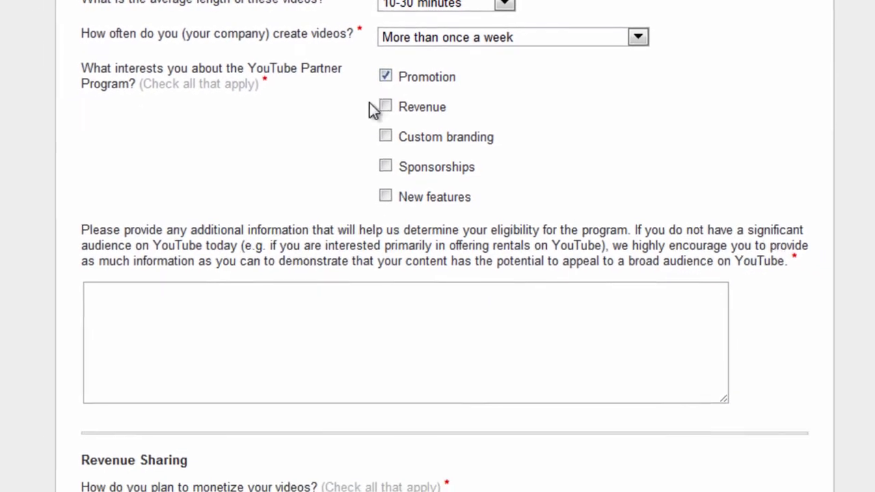
click(385, 106)
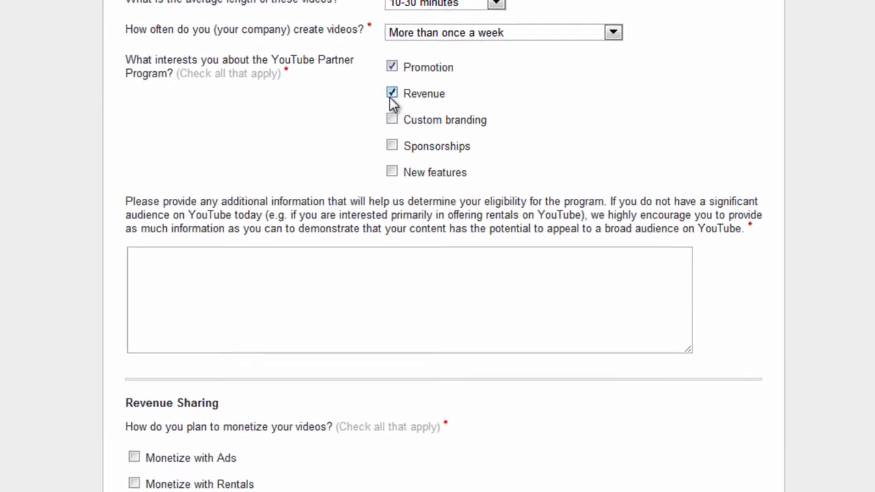
click(385, 136)
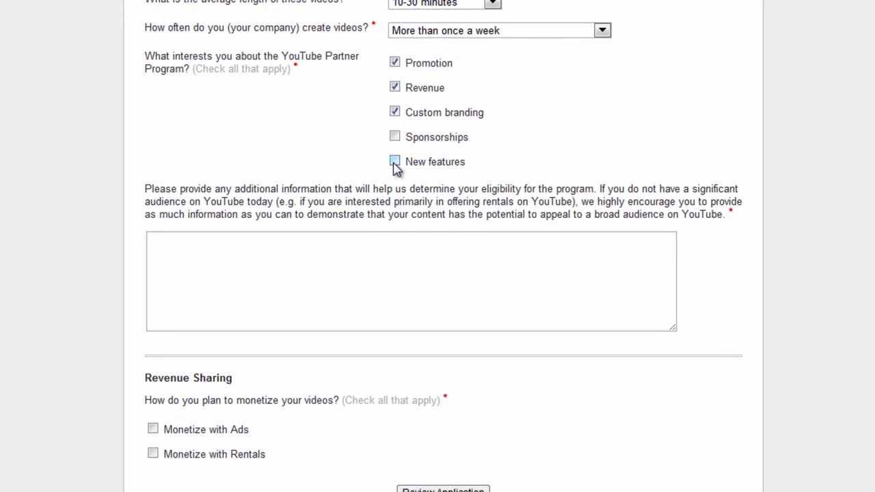
click(394, 162)
- Fill in the additional information about helping IT professionals and students learn programming, learning from YouTube, and the blogs Technotip.org and Technotip.com
text(mming.)
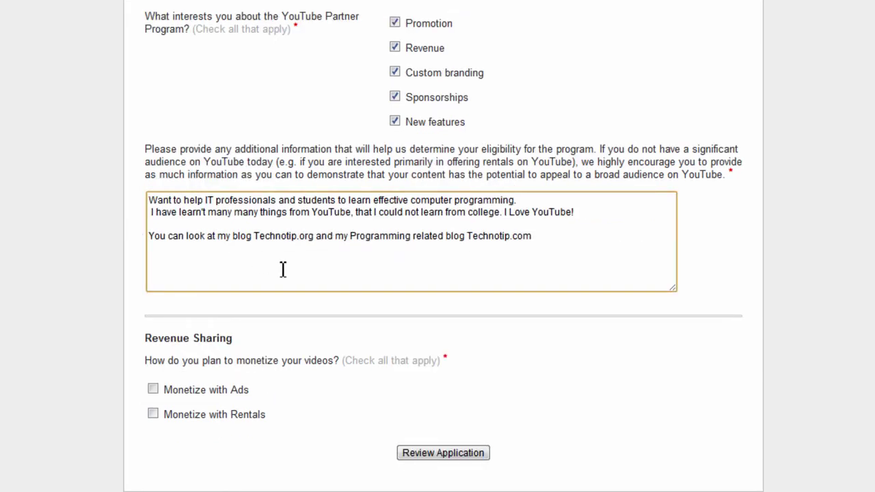
key(ctrl+a)
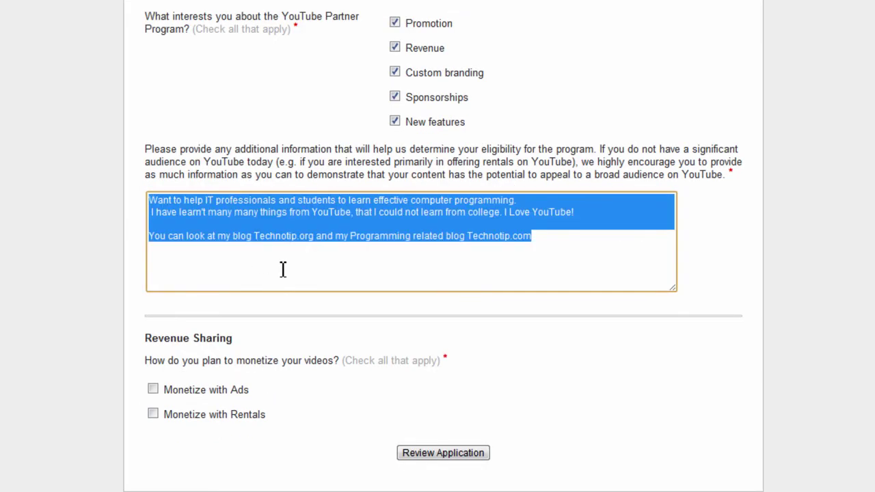
click(270, 224)
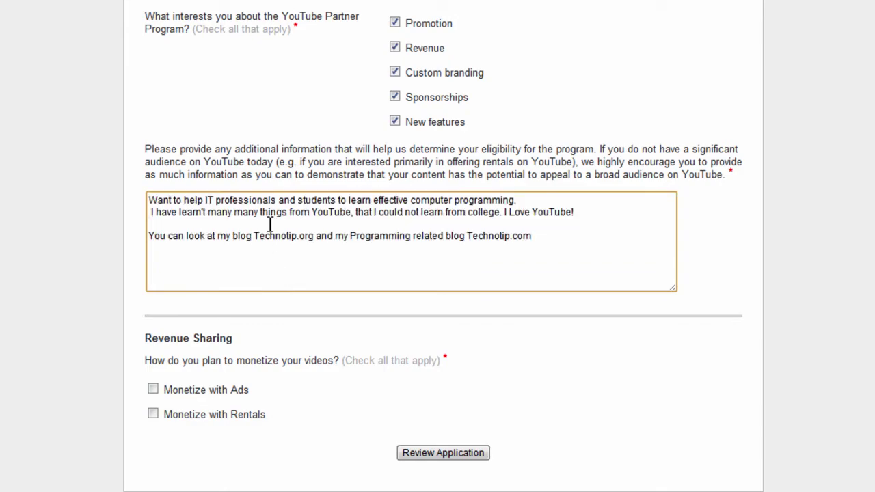
- Choose Monetize with Ads and Monetize with Rentals for revenue sharing, and try to proceed to the application review
click(152, 388)
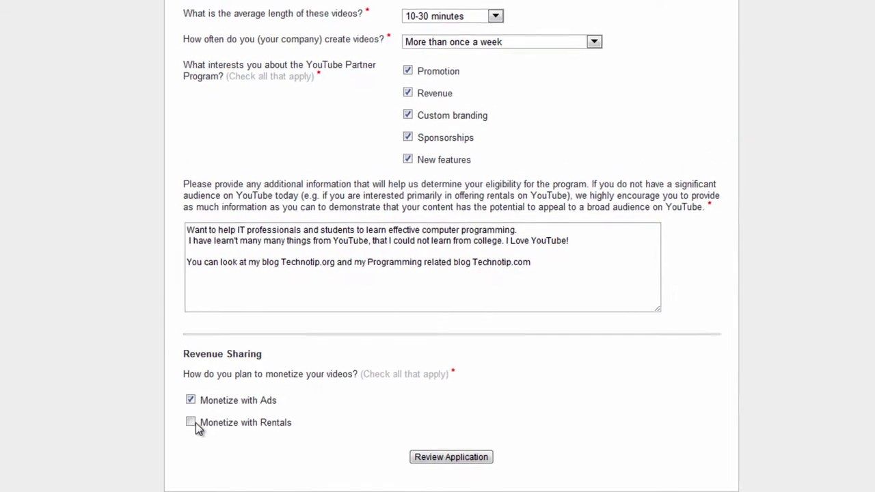
click(191, 423)
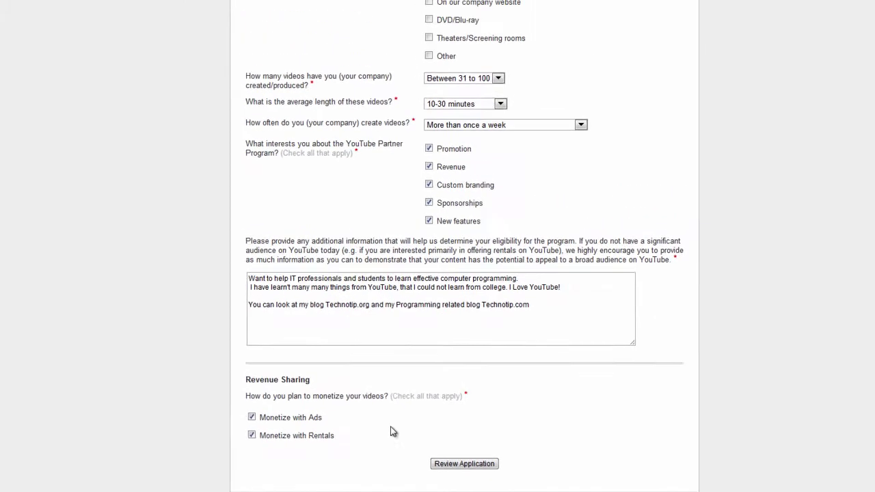
click(471, 465)
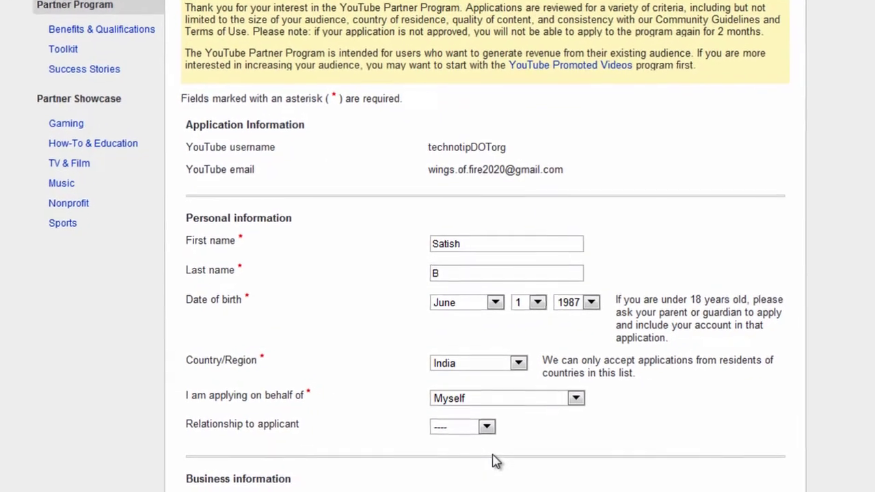
- Remove the blank YouTube user account entry from the partnership application
scroll(341, 181, down, 5)
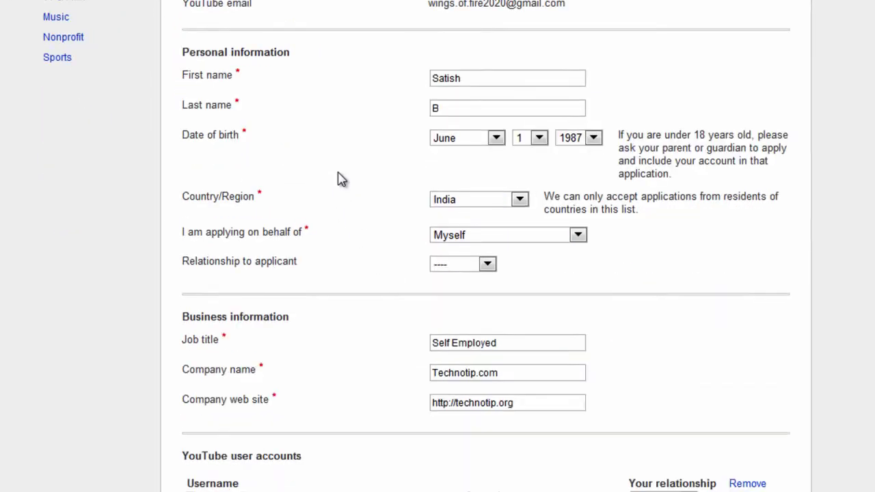
click(744, 241)
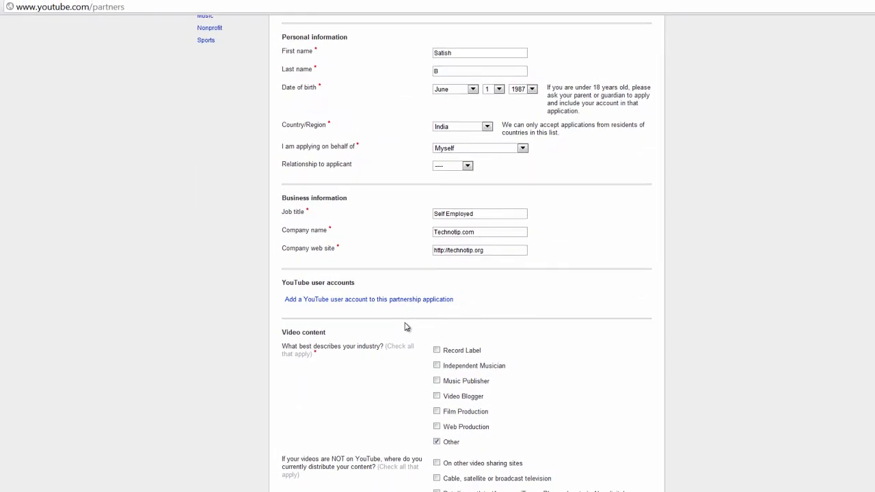
- Reselect all five Partner Program interests and set revenue sharing to both Monetize with Ads and Monetize with Rentals
scroll(404, 327, down, 5)
click(437, 303)
click(436, 319)
click(436, 334)
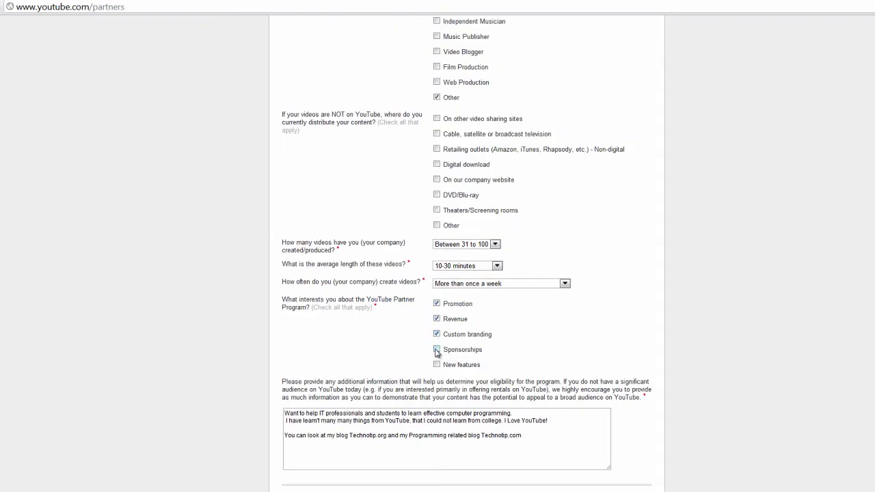
click(437, 349)
click(437, 365)
scroll(424, 369, down, 3)
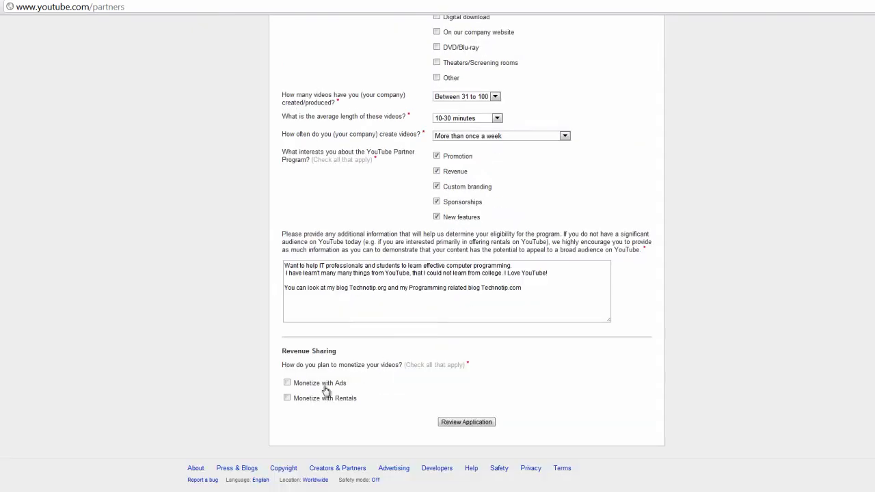
click(287, 398)
- Add the line "Want to mostly monetize with Ads." above the blog sentence in the additional information, and select the whole text
click(572, 269)
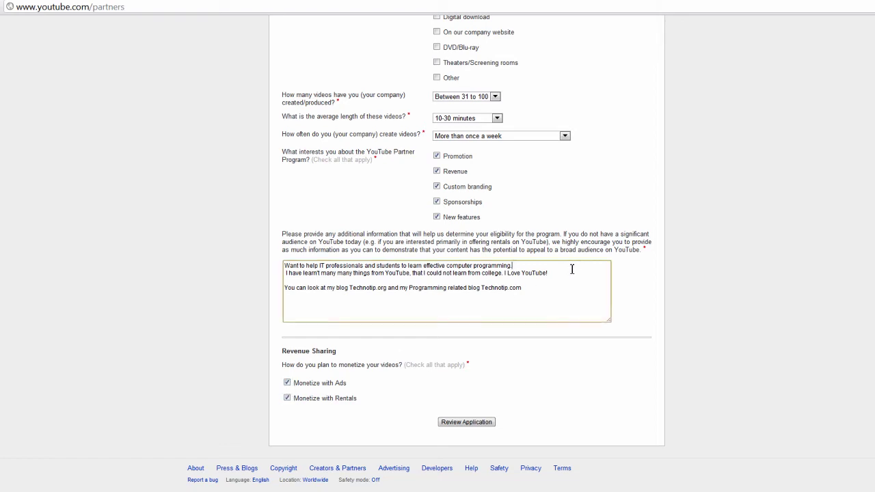
click(569, 272)
key(Return)
key(Return)
text(Want to mostly monetize with Ads.)
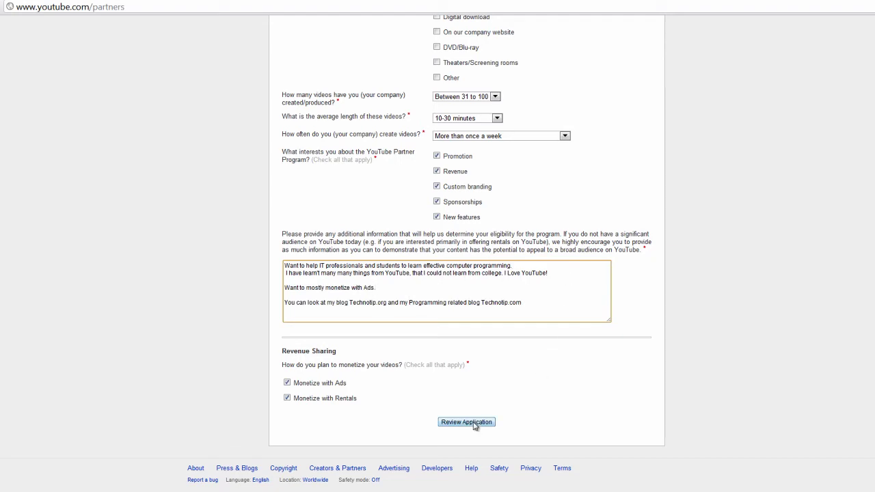
key(ctrl+a)
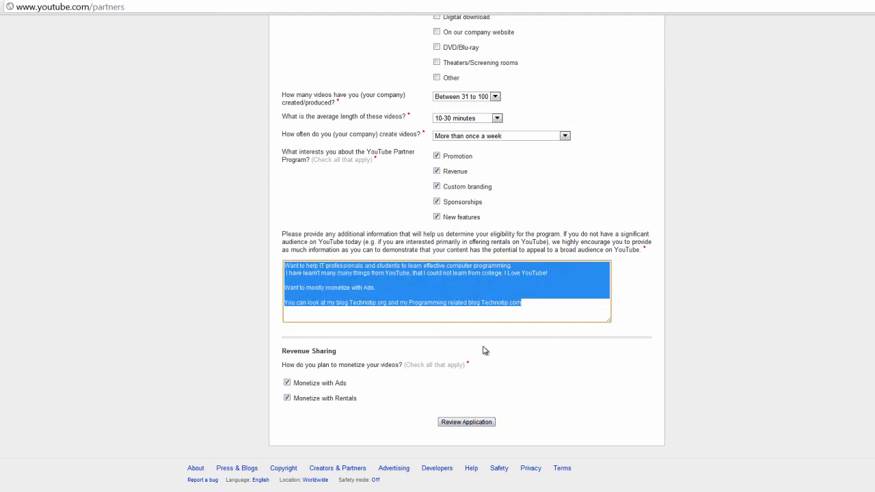
- Open the application review, check the summary of all entered details, and submit the application to YouTube
click(482, 425)
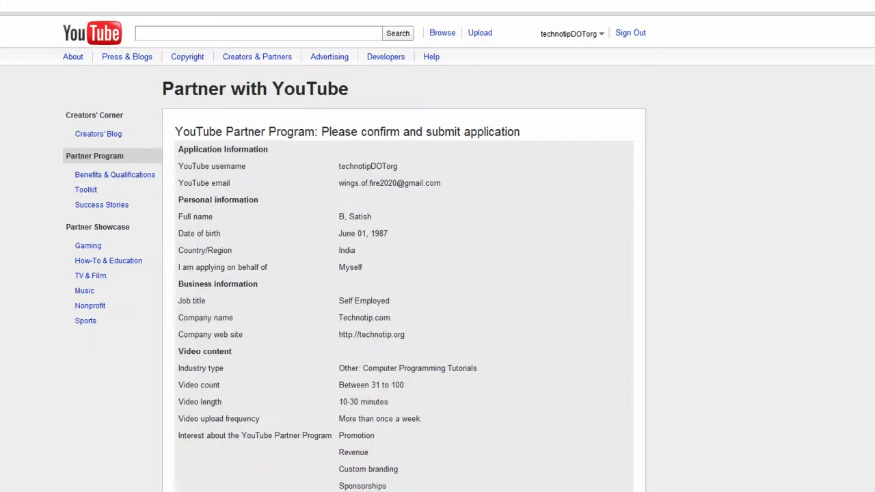
scroll(381, 478, down, 3)
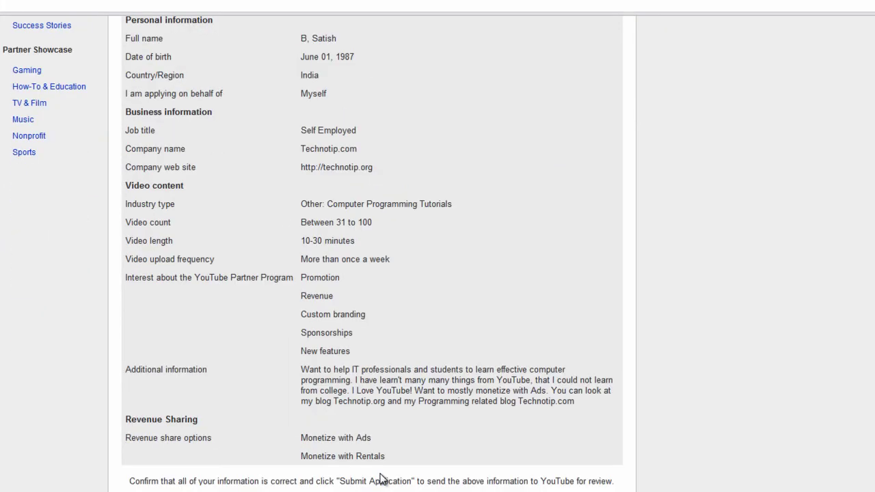
scroll(381, 478, up, 3)
scroll(272, 445, down, 1)
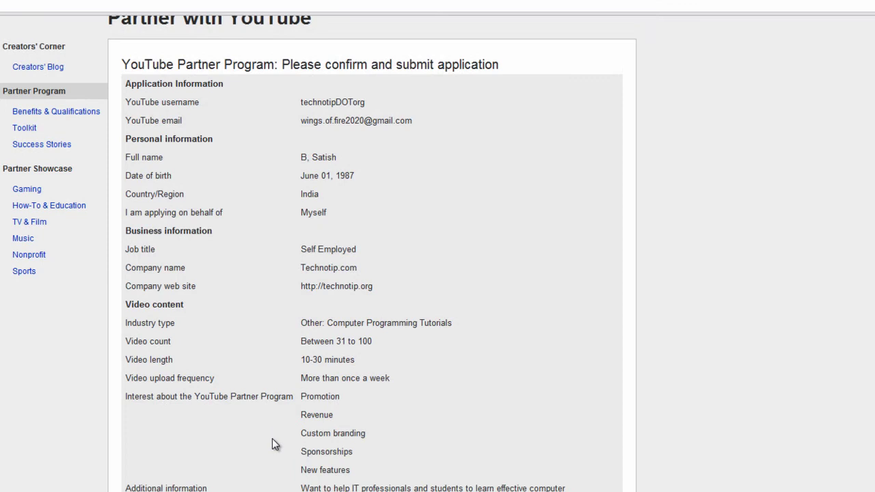
scroll(272, 445, down, 1)
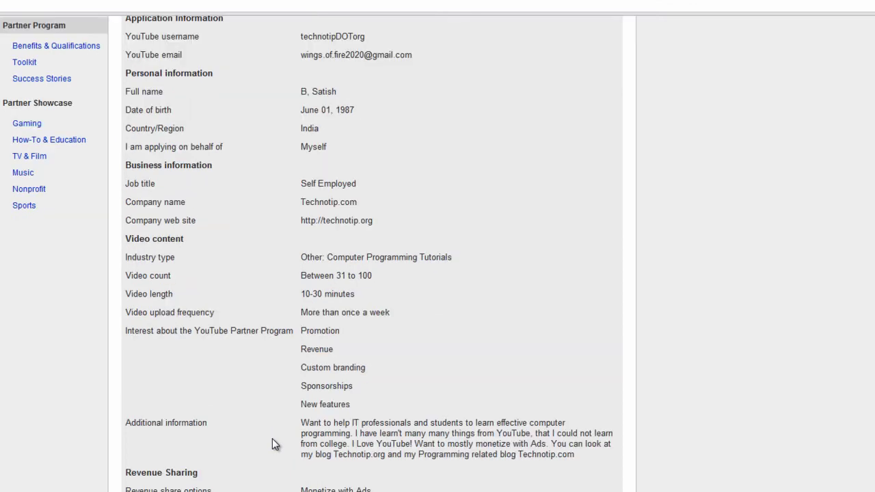
scroll(272, 444, down, 1)
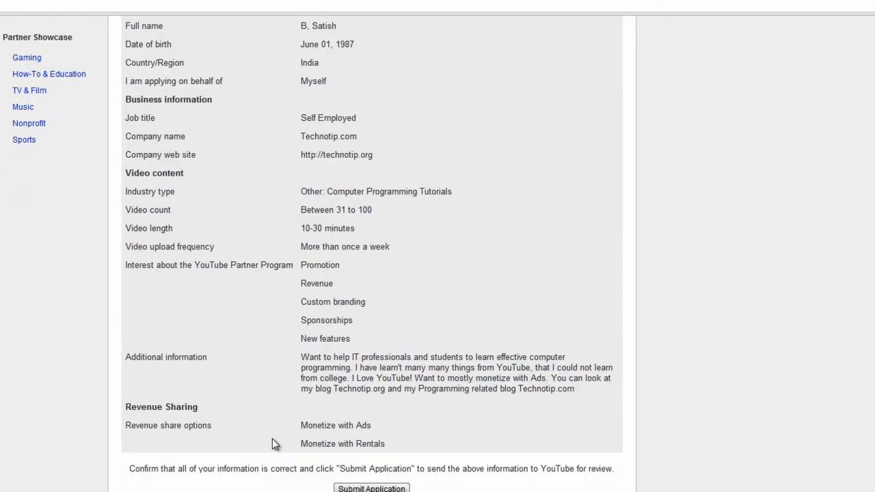
click(373, 488)
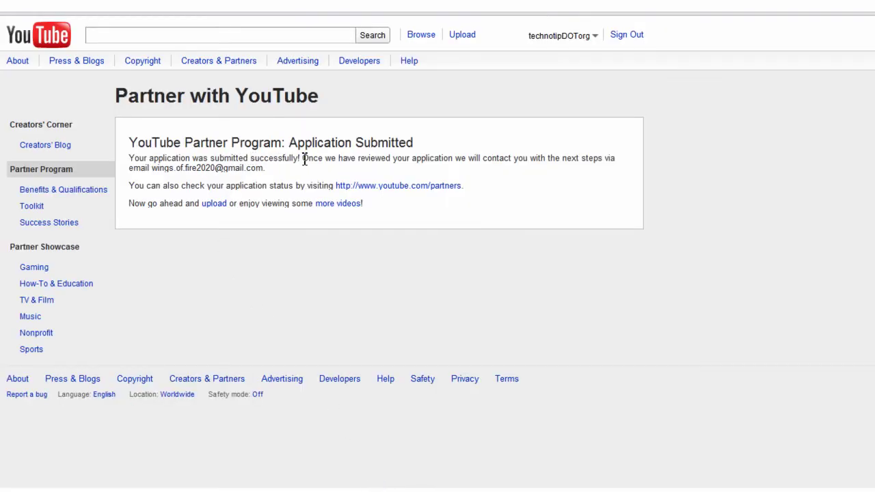
drag(303, 158, 624, 162)
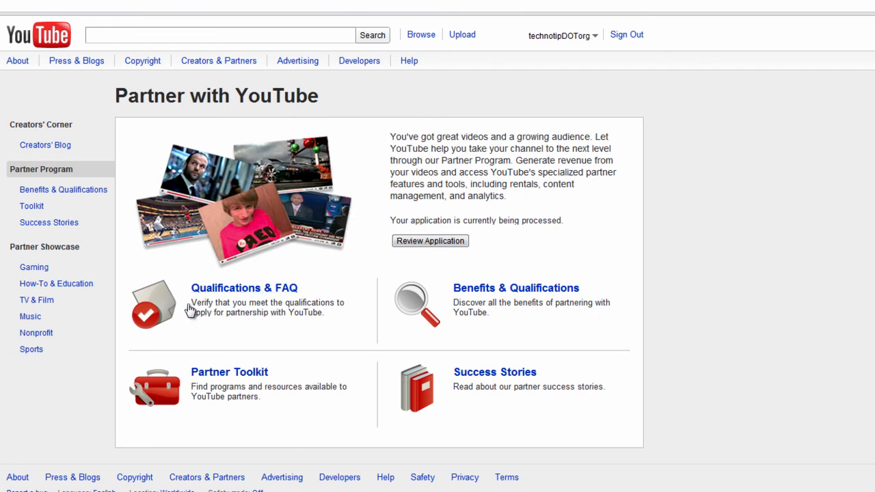
- Open the account's own channel page and look over its profile, subscribers, comments and recent activity
click(533, 40)
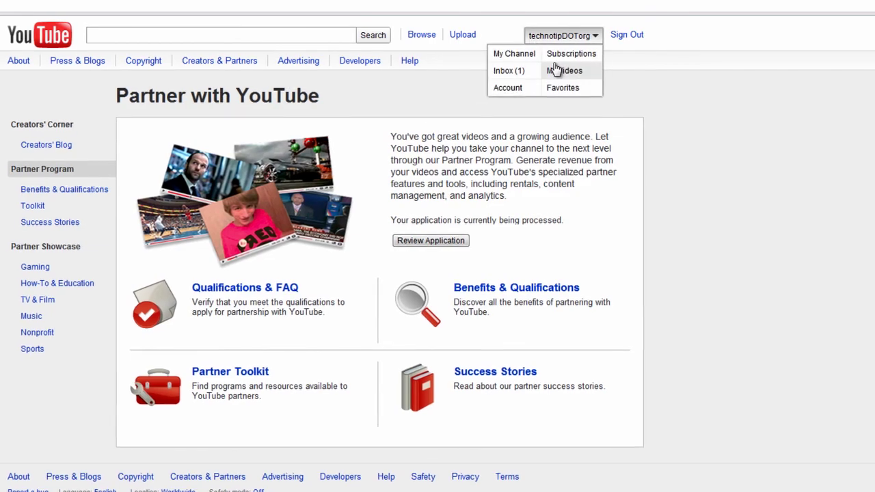
click(551, 70)
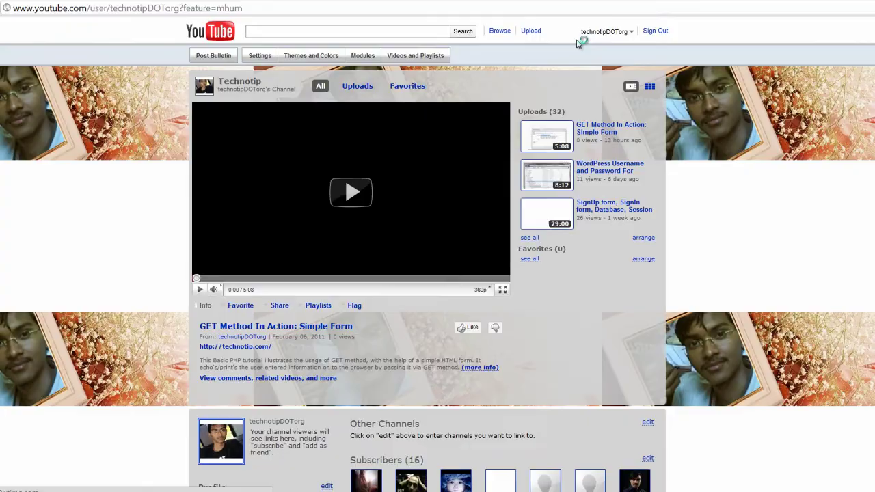
scroll(285, 354, down, 7)
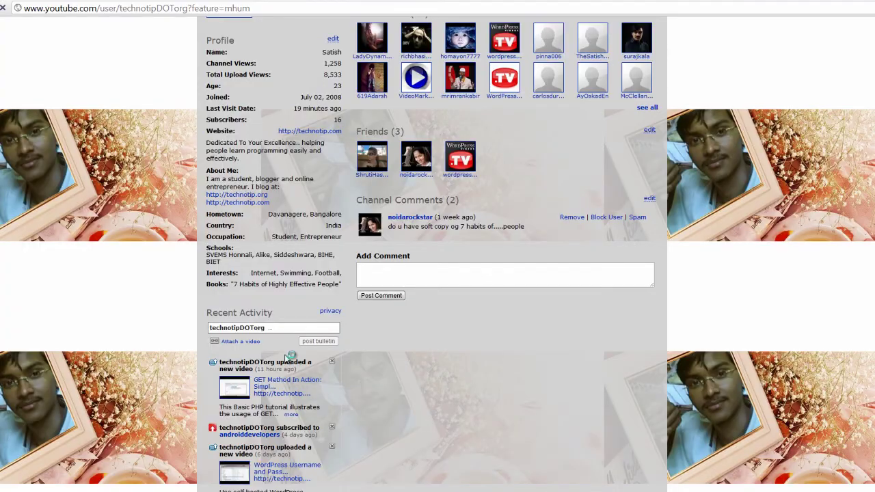
scroll(508, 375, up, 7)
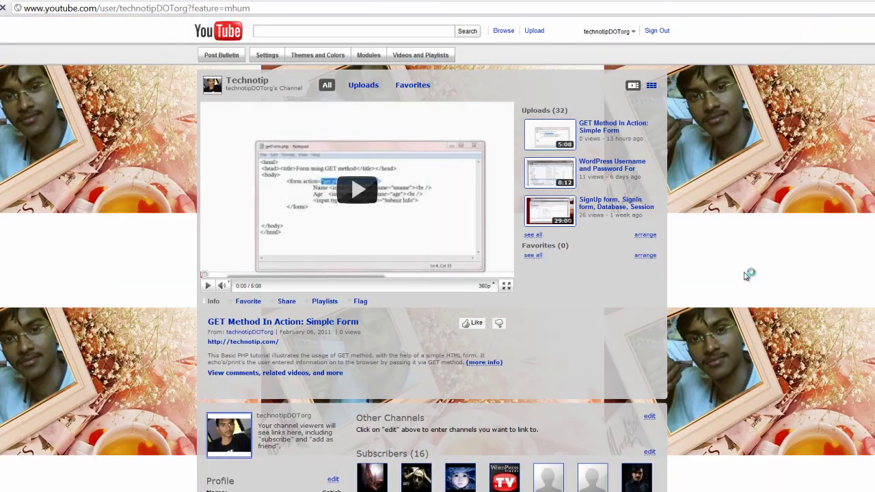